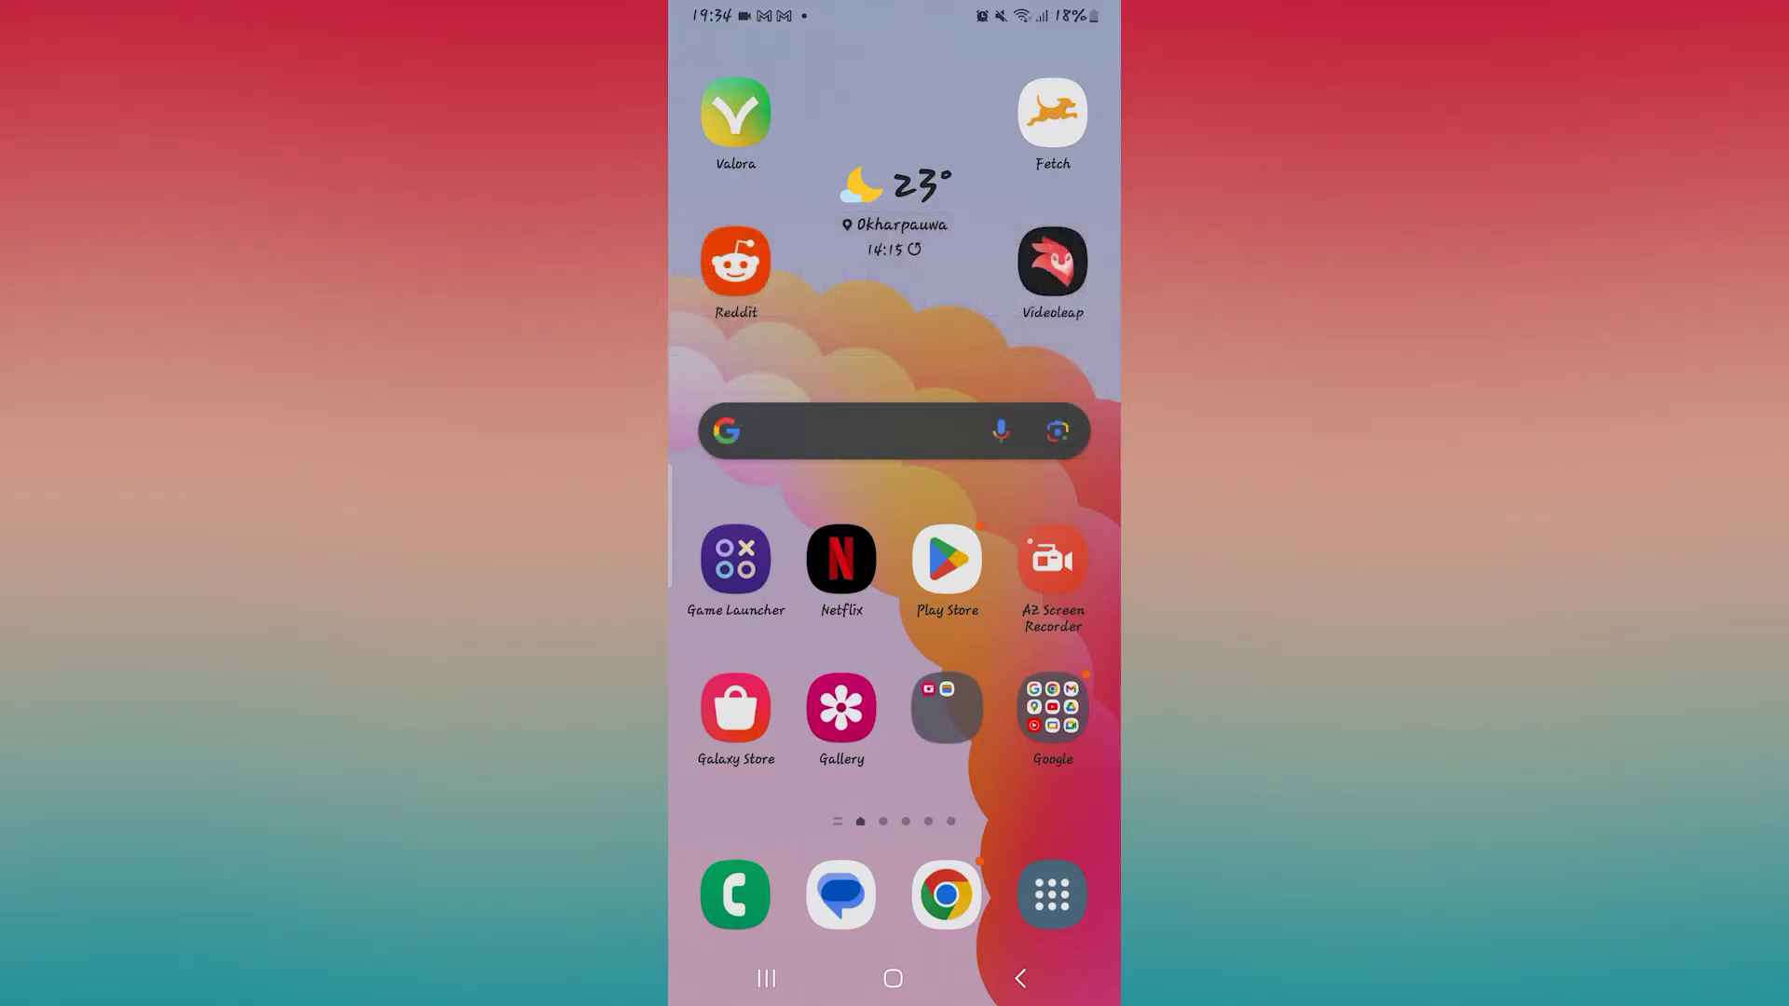
Launch Fetch Rewards from the Android home screen to reach its welcome screen.
left_click(1052, 111)
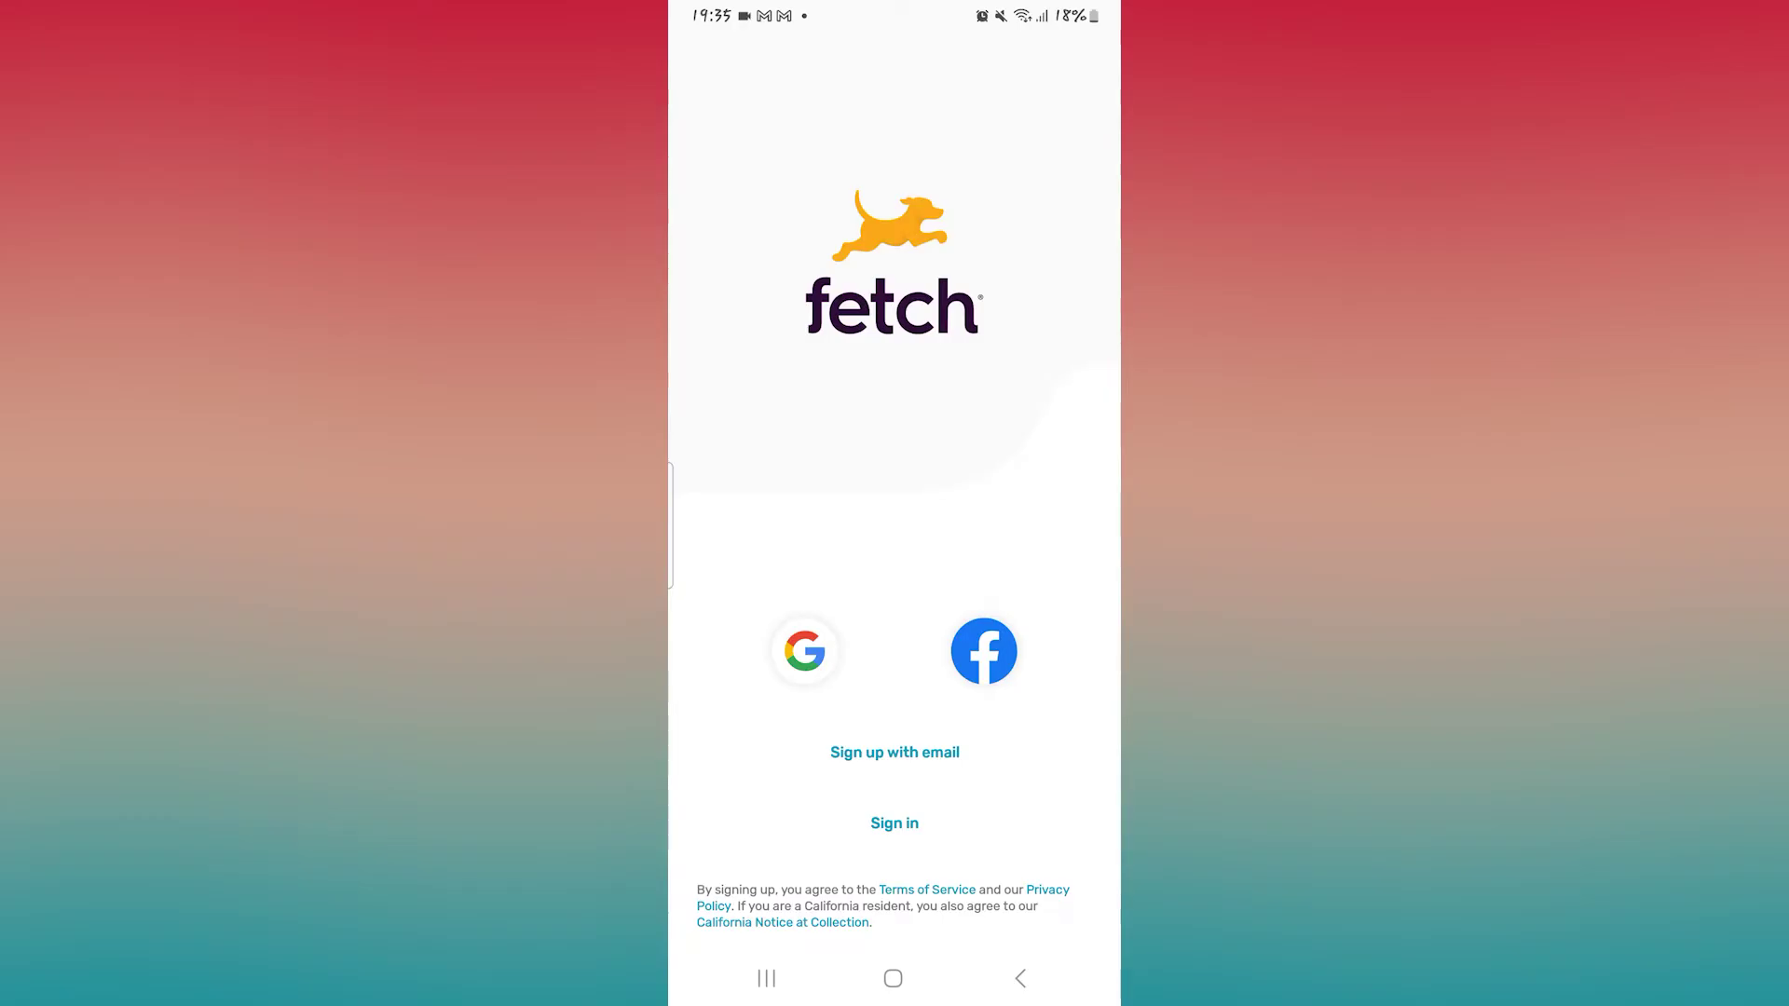
Go to the 'Welcome back' sign-in screen for an existing Fetch account.
left_click(902, 826)
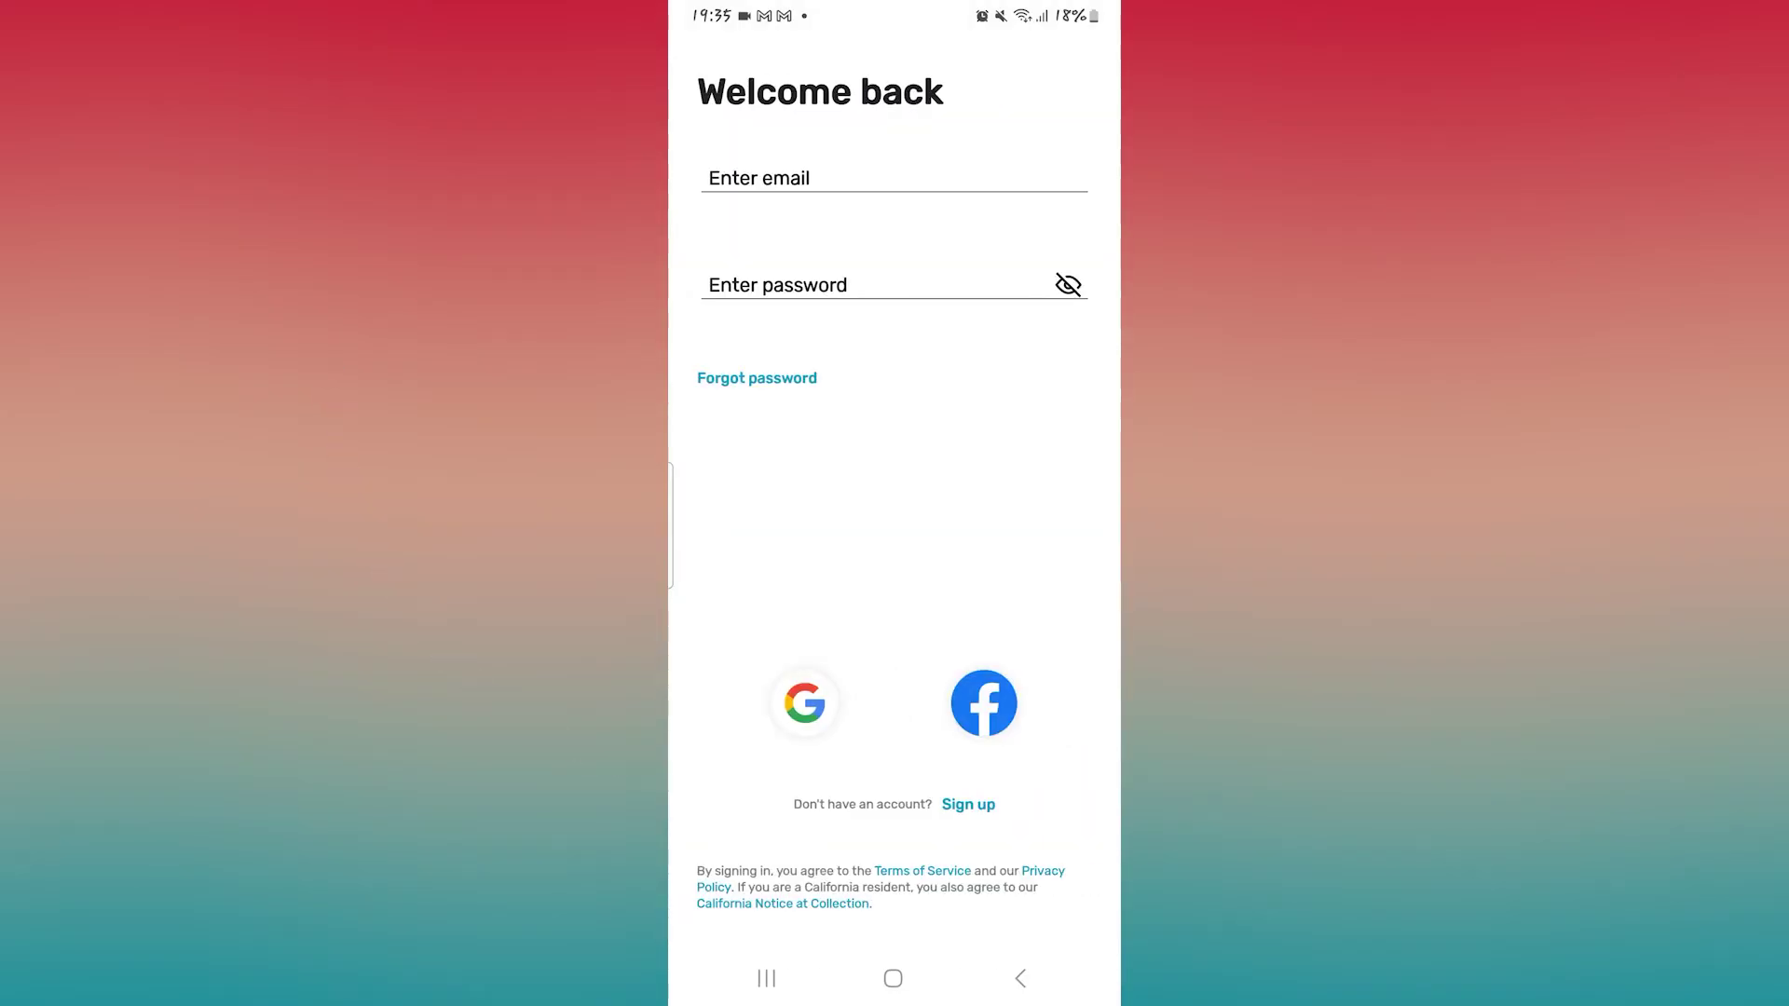
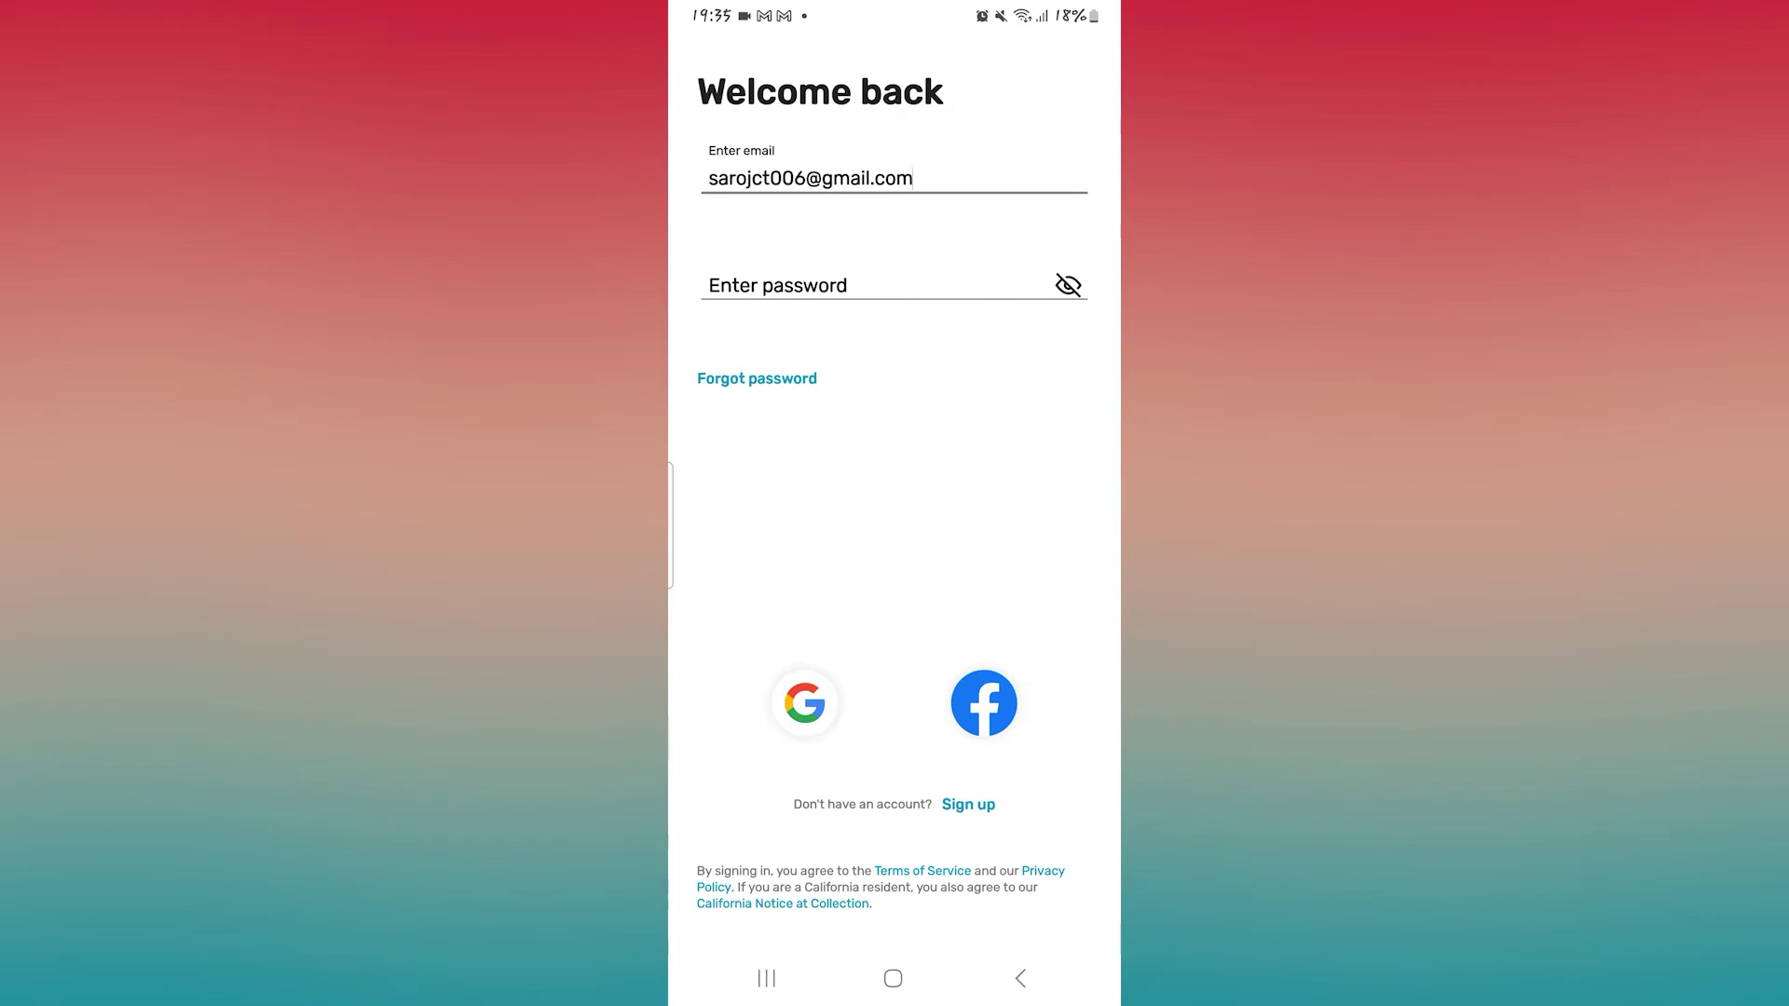
Enter the account password on the Welcome back form and dismiss the keyboard.
left_click(839, 285)
type("*****************")
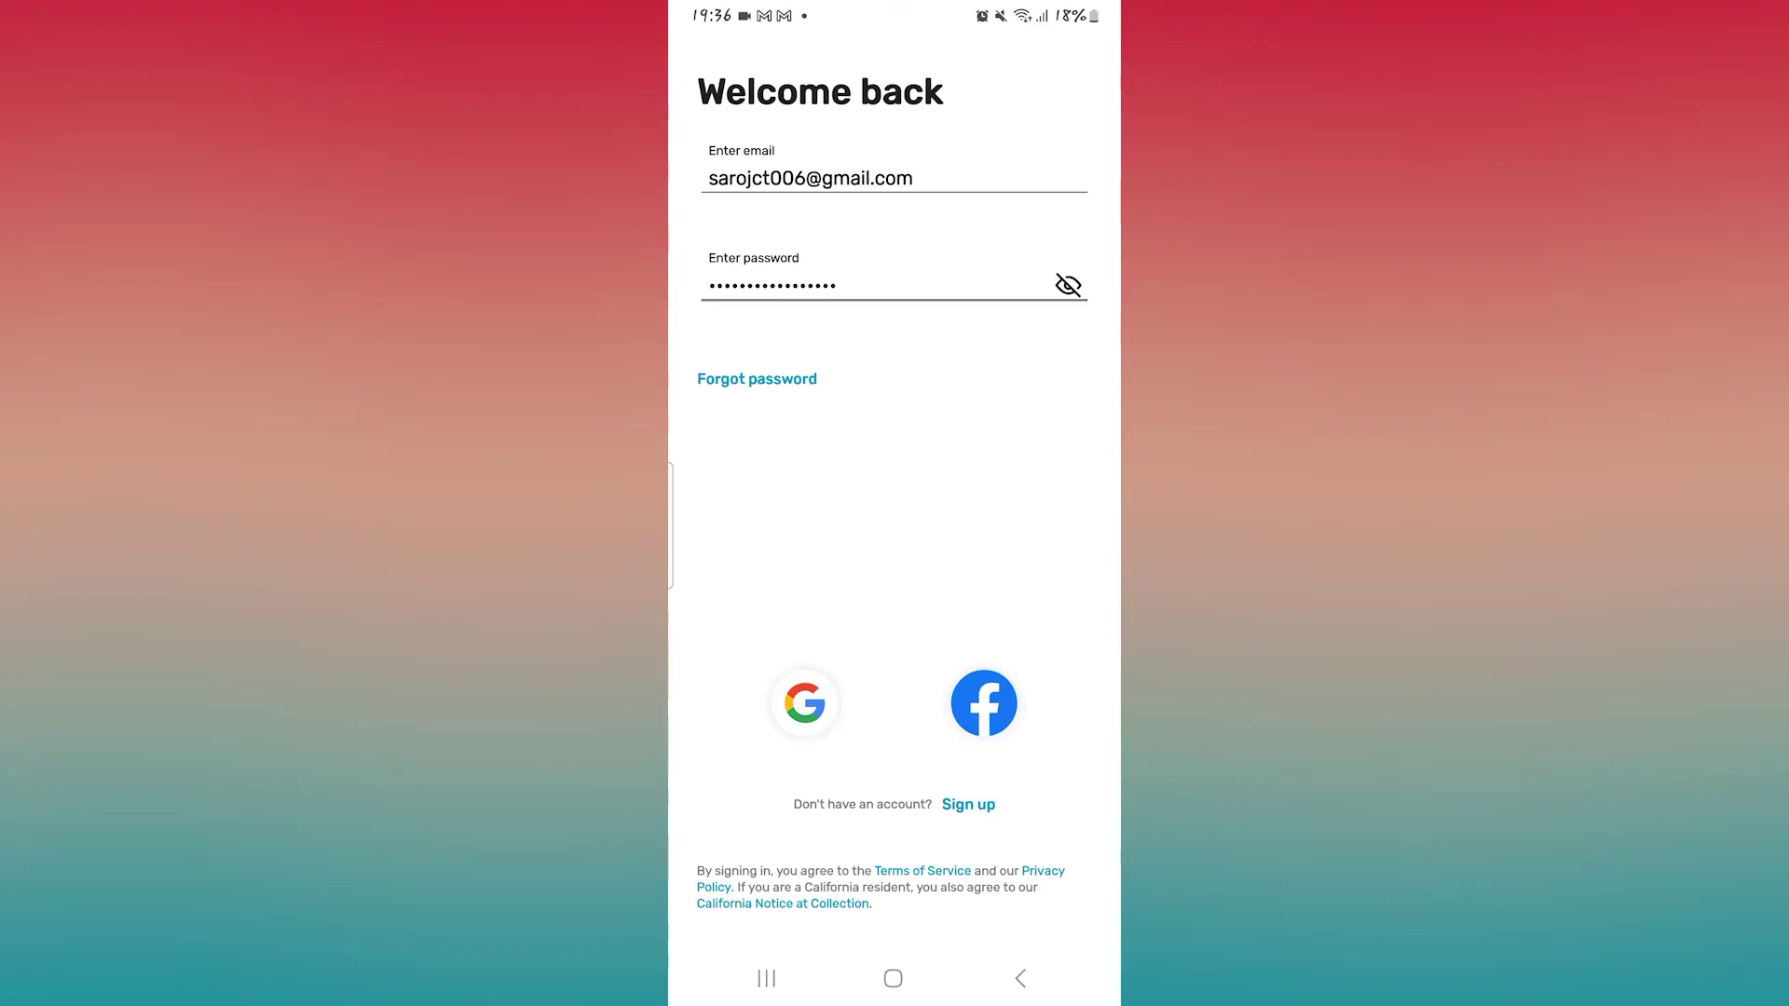
left_click(836, 285)
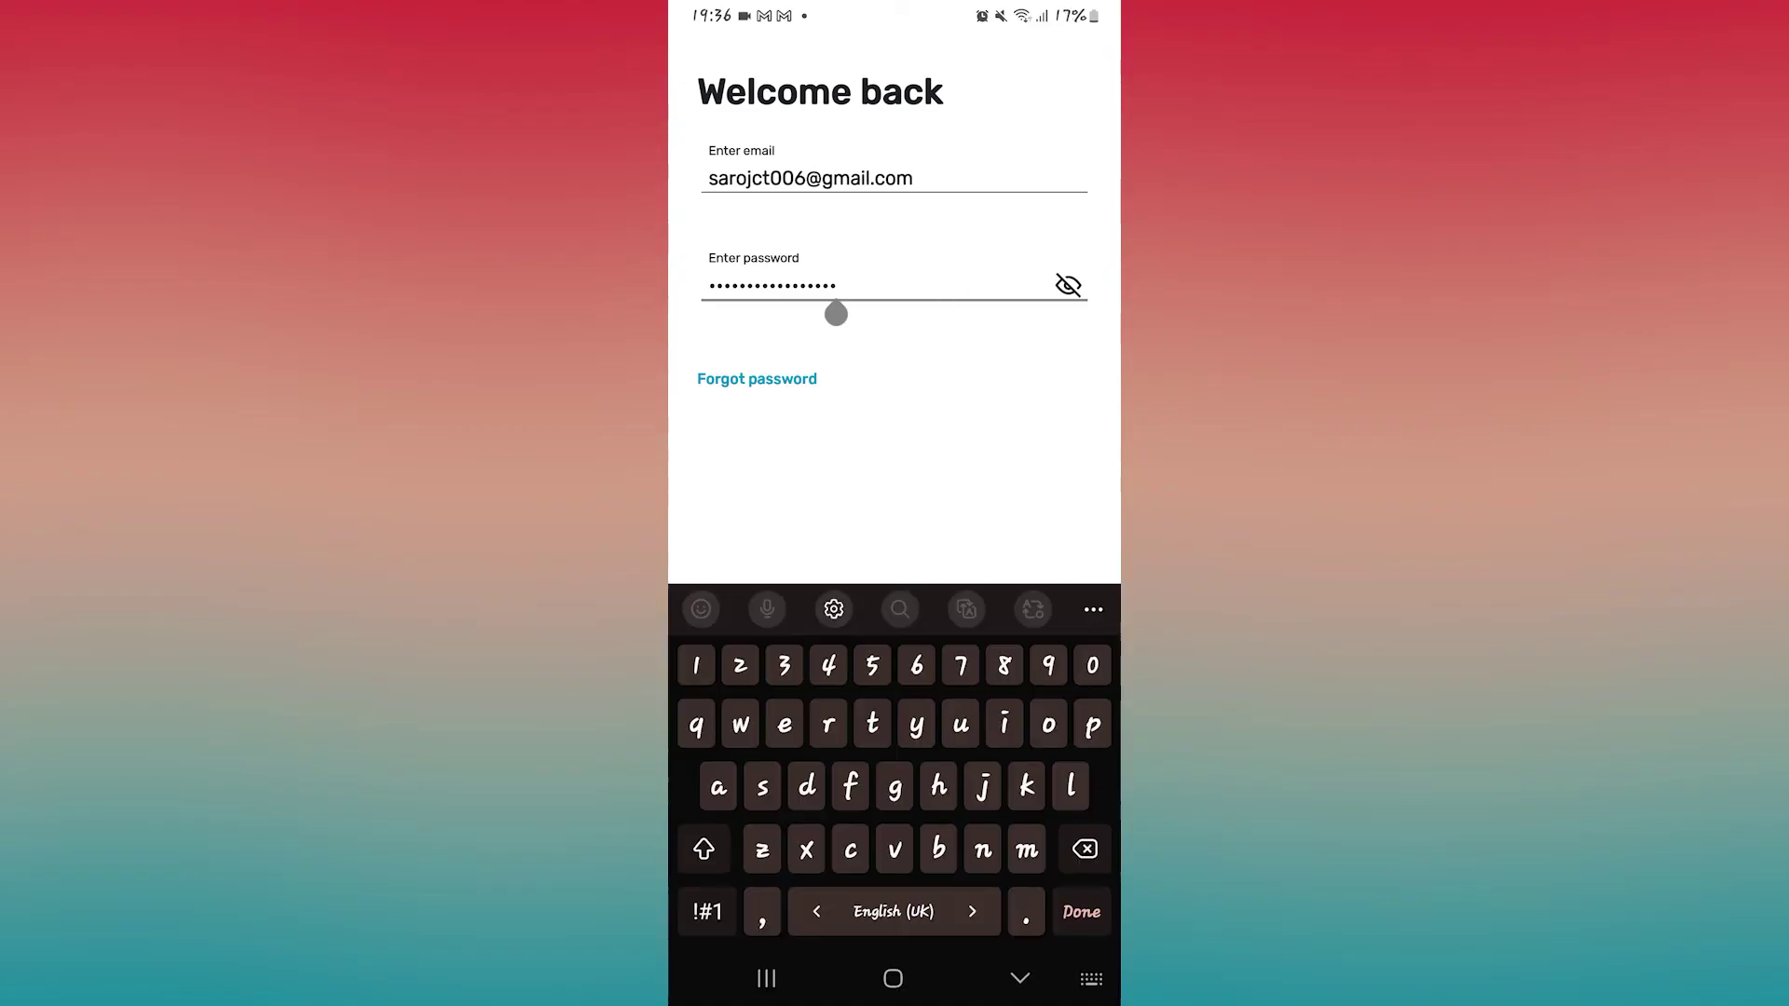
left_click(1021, 978)
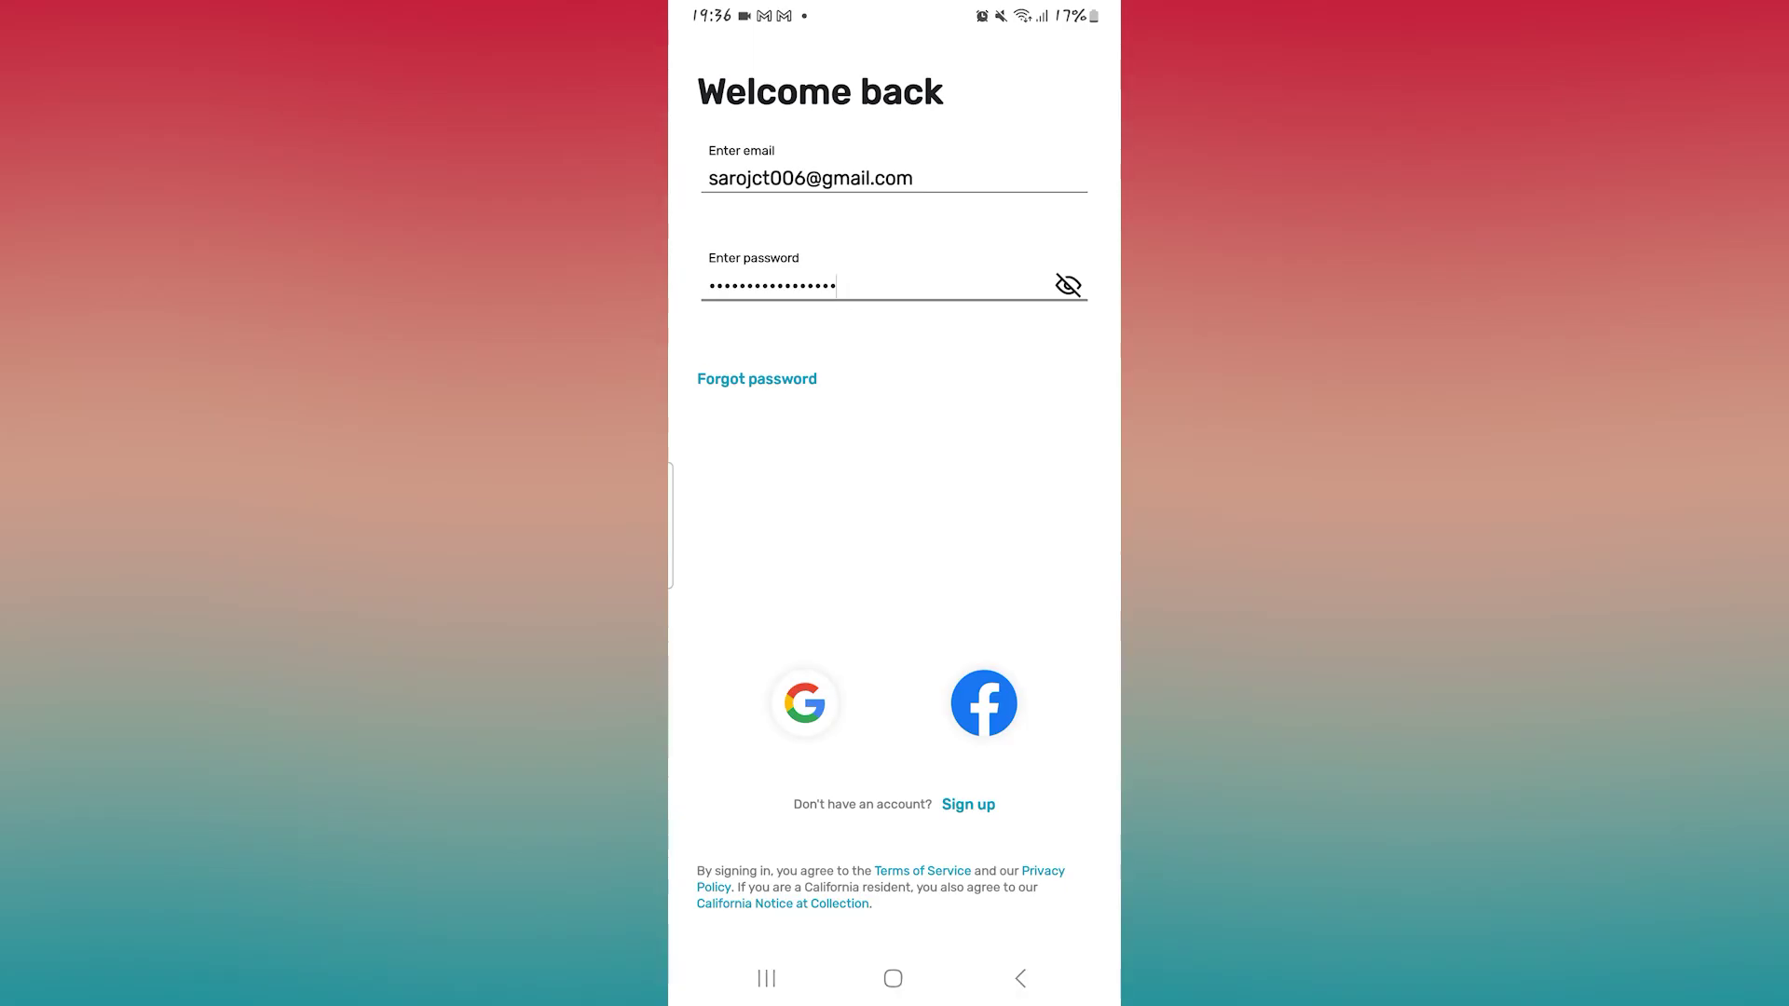
Open and close the Forgot password verification dialog, then return to the Android home screen.
left_click(757, 378)
left_click(1087, 391)
left_click(1020, 979)
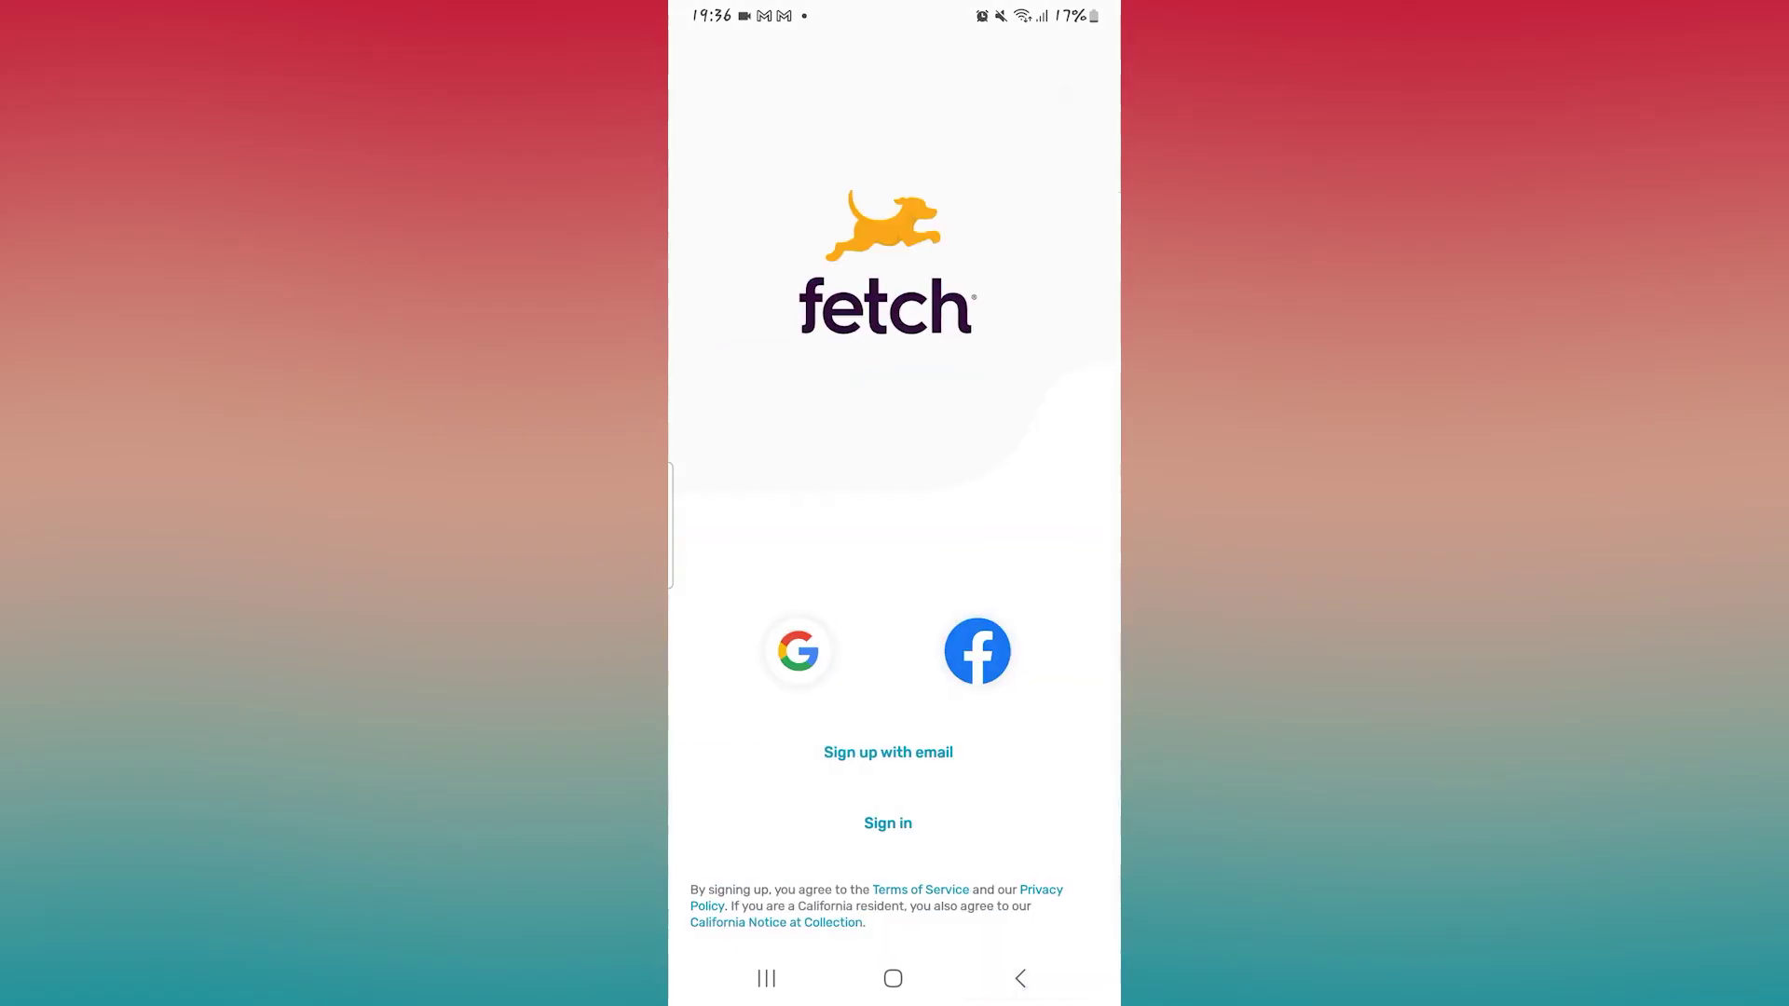
left_click(893, 978)
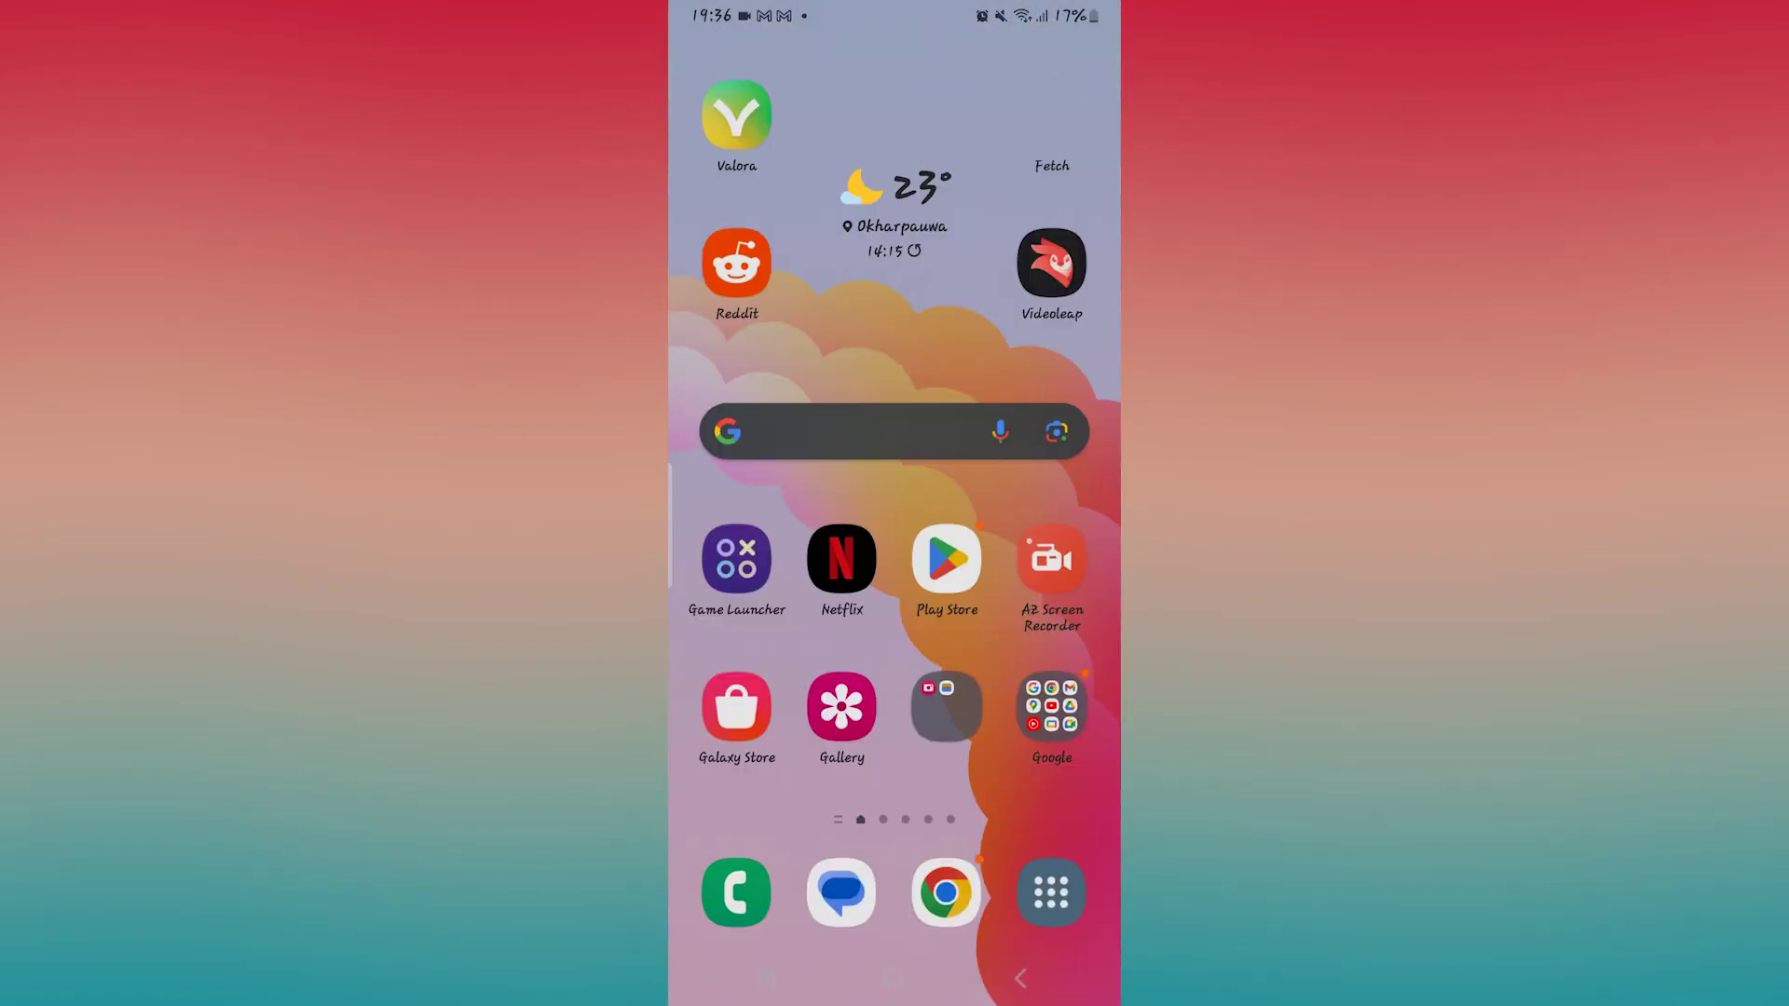